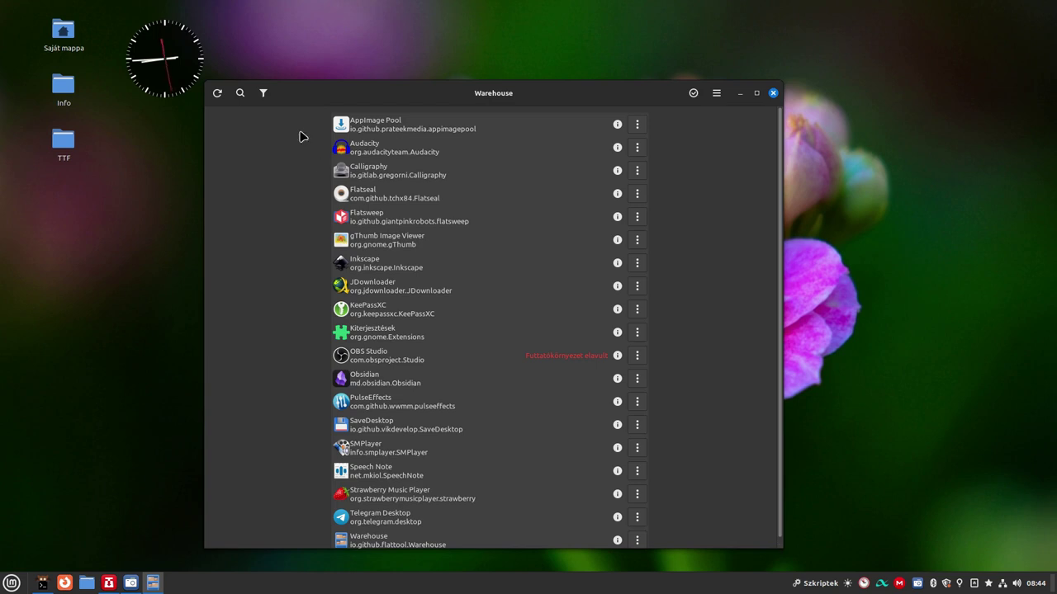
- Show the search field and examine the options for filtering applications by runtime, closing the filter settings without applying changes
left_click(240, 93)
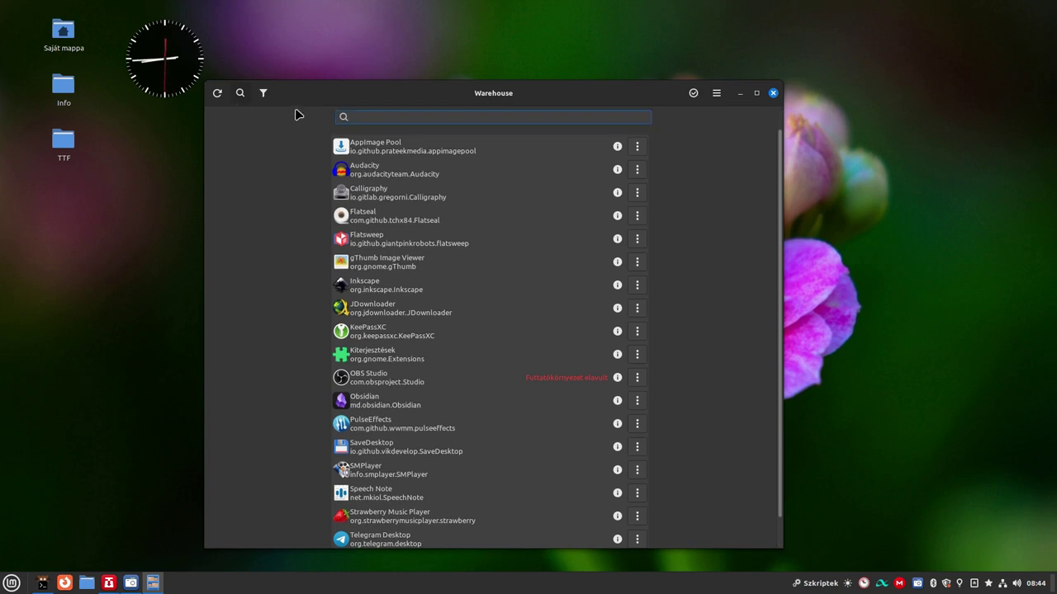
left_click(263, 93)
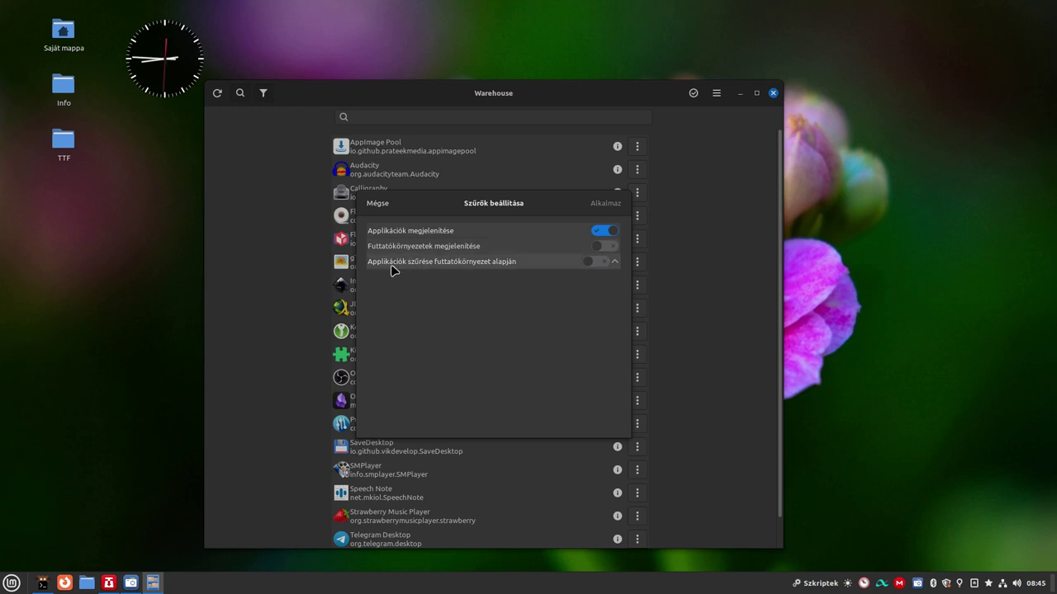
left_click(596, 262)
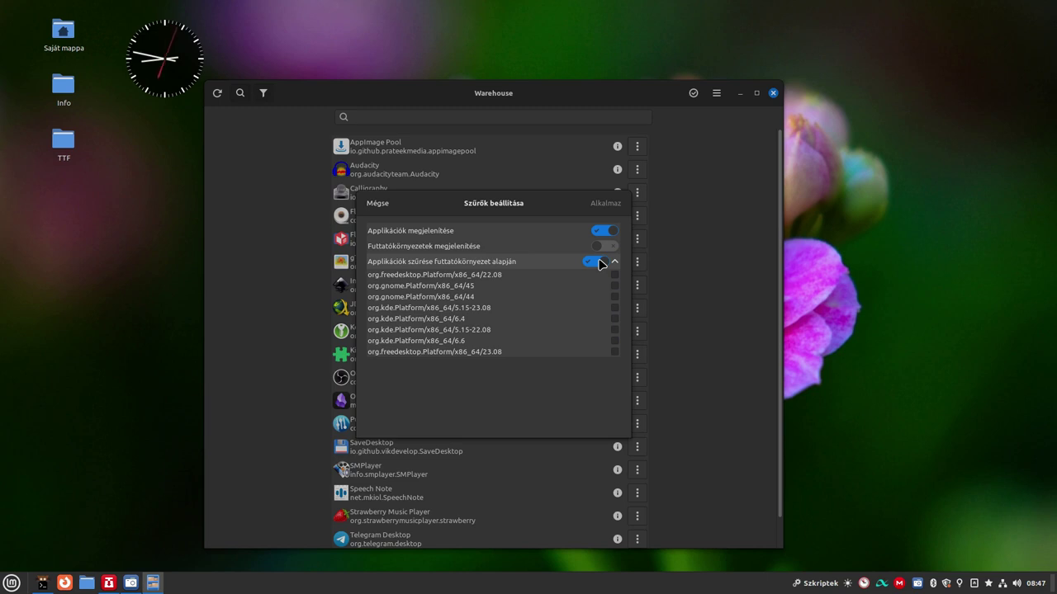
left_click(592, 267)
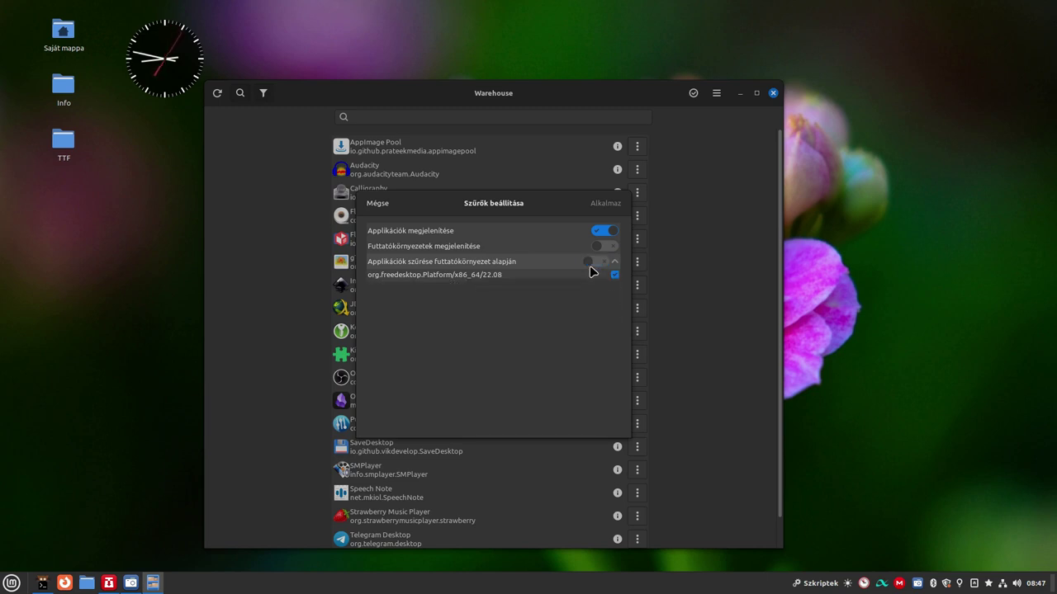
left_click(379, 204)
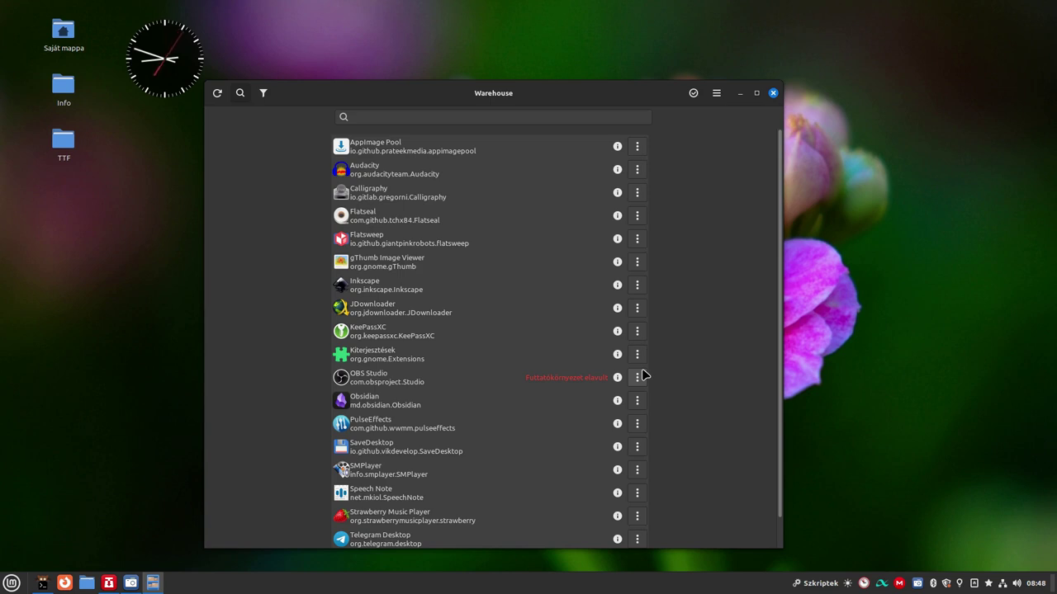
- Review AppImage Pool's properties and copy its reference (Hivatkozás)
left_click(617, 147)
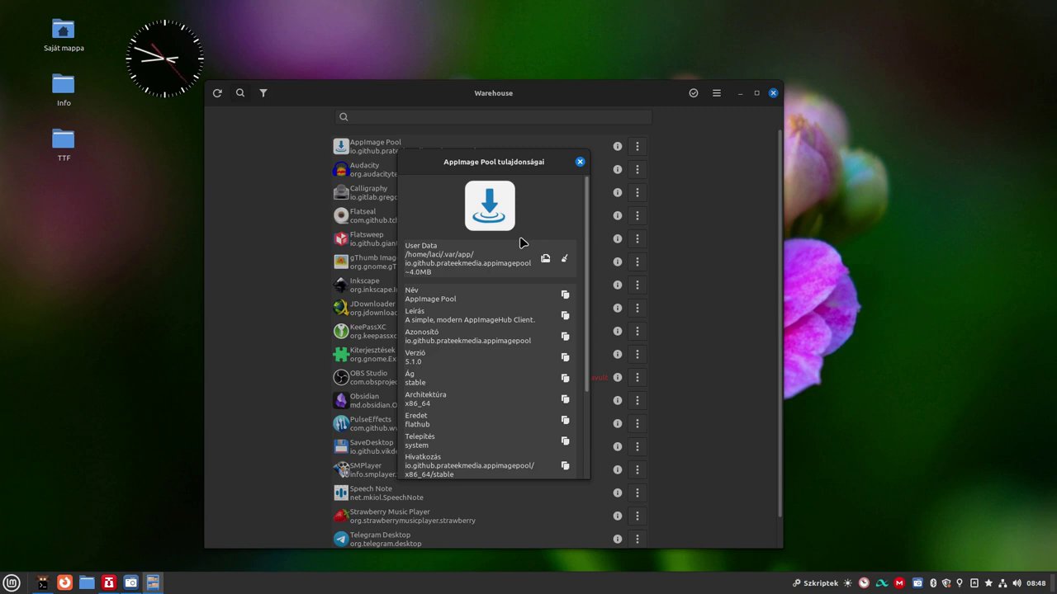
scroll(453, 353, "down", 1)
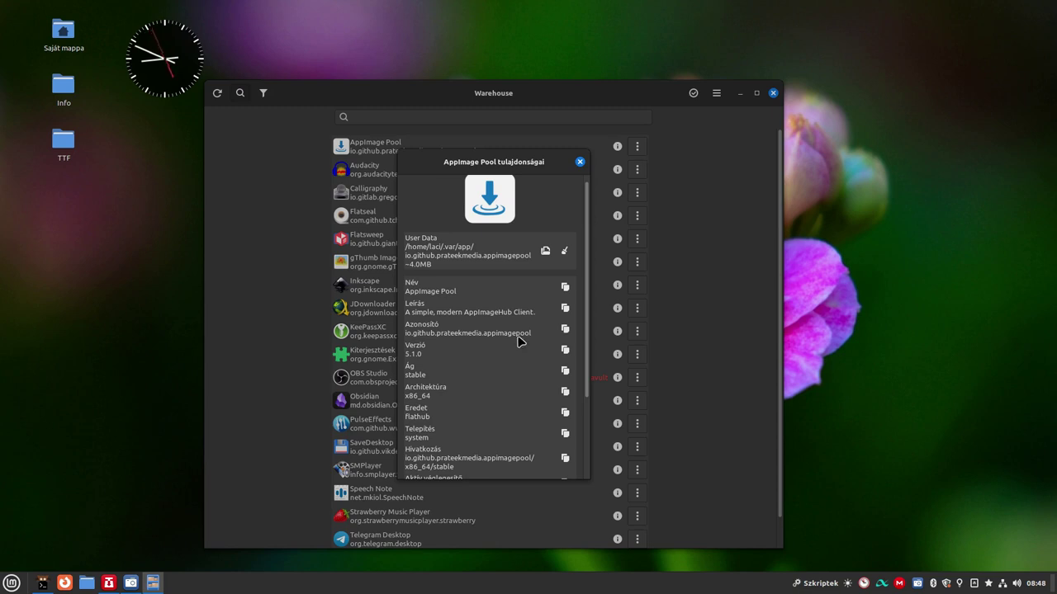
scroll(492, 404, "down", 2)
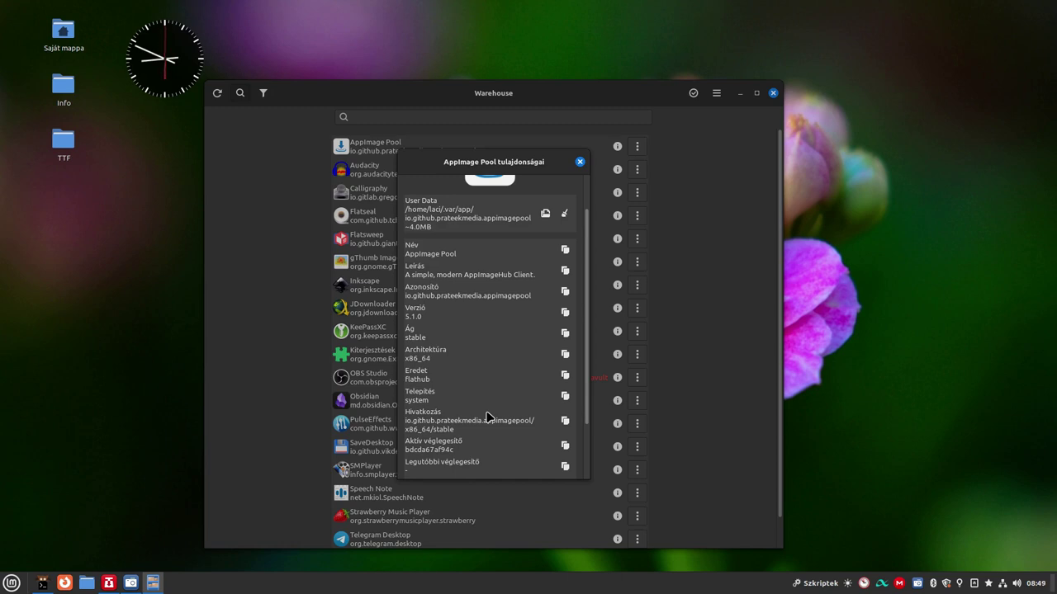
left_click(564, 421)
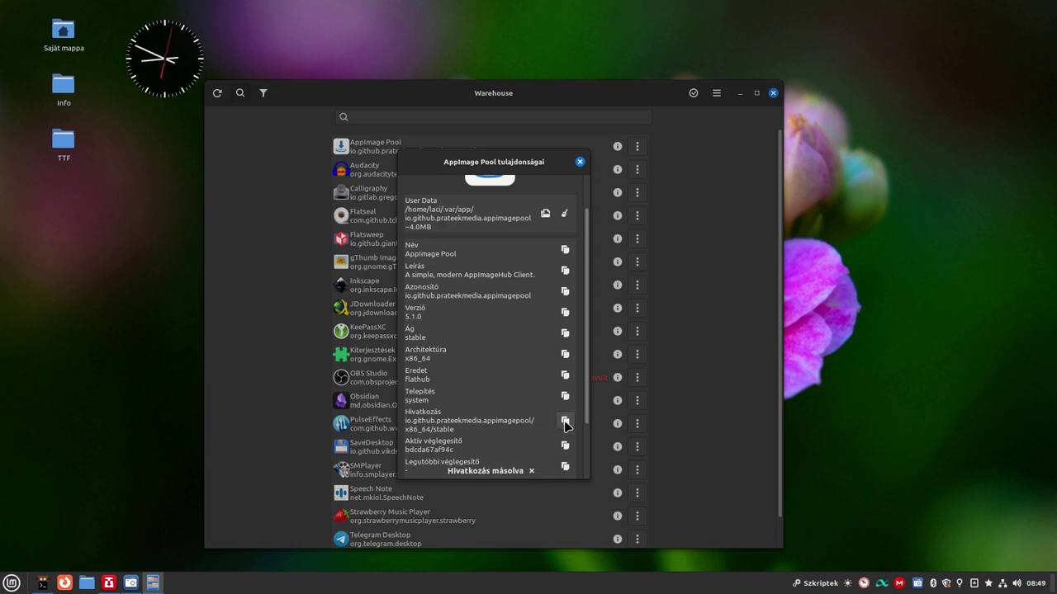
left_click(531, 471)
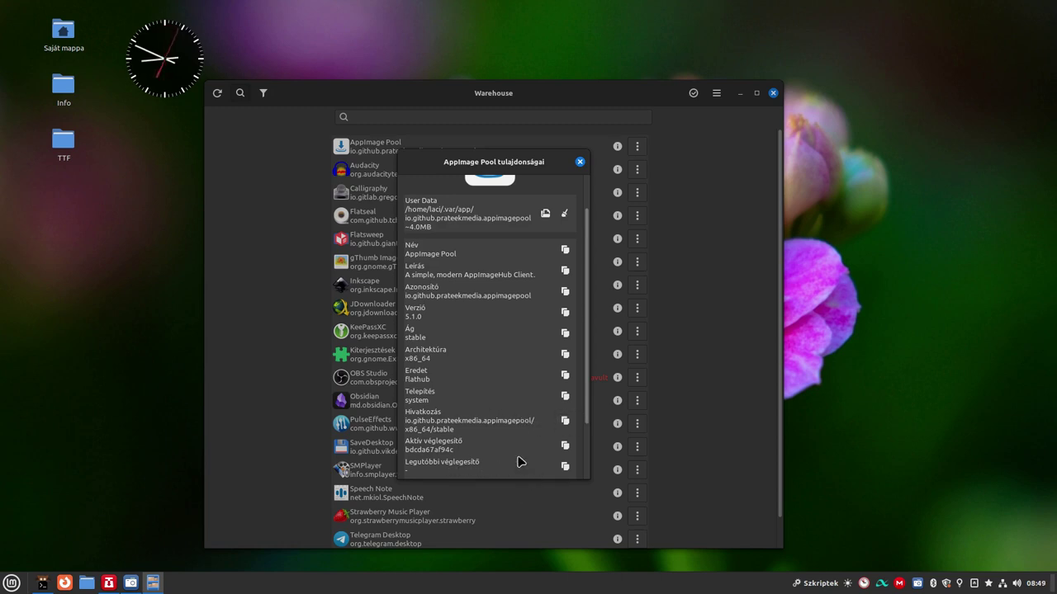
scroll(511, 449, "down", 1)
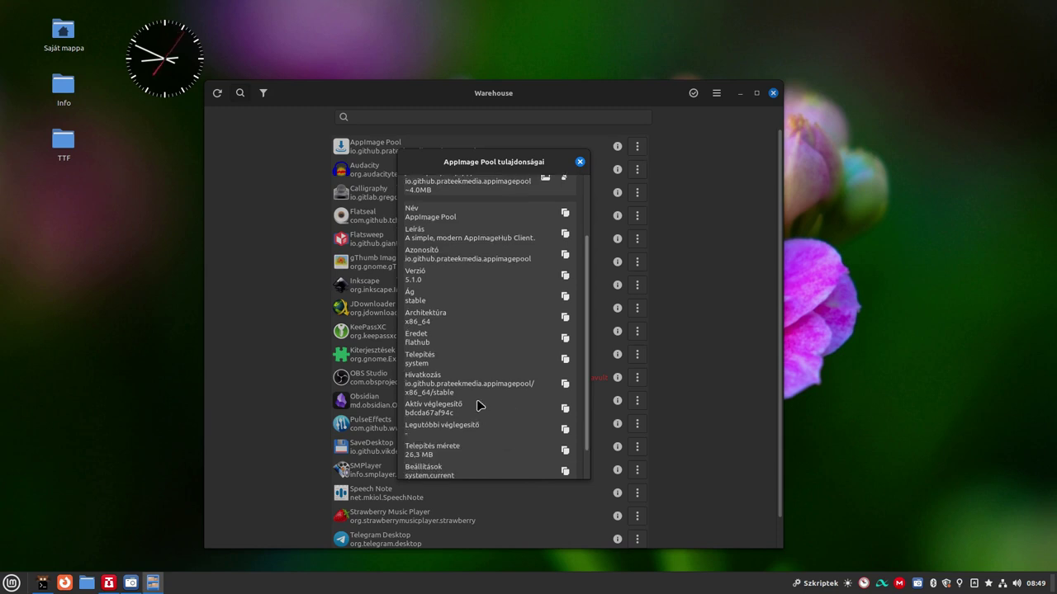
scroll(475, 396, "up", 3)
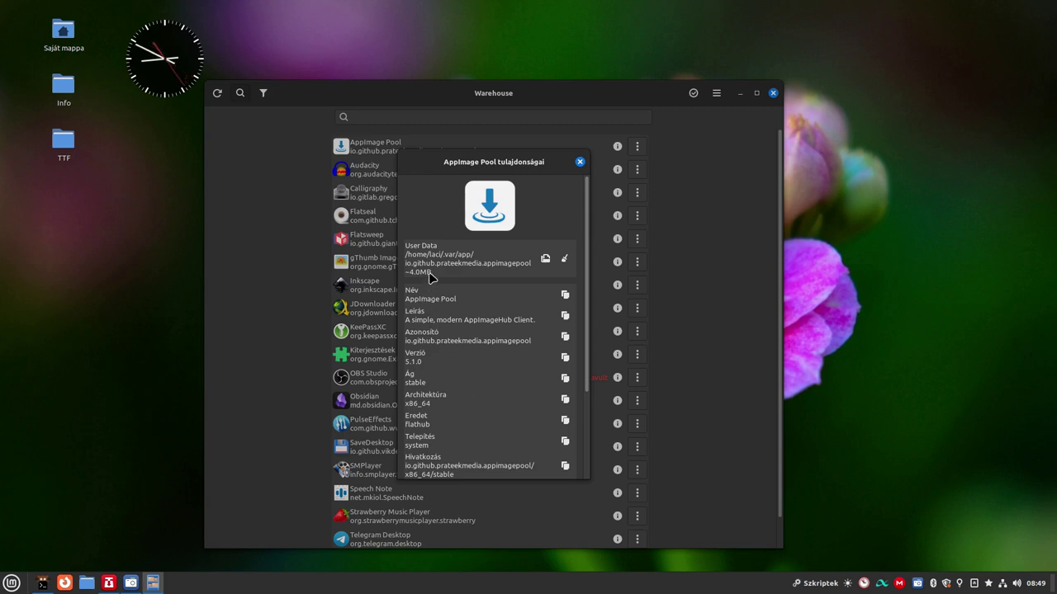
- Check AppImage Pool's user data folder, close it, and move the app's user data to the trash
left_click(544, 258)
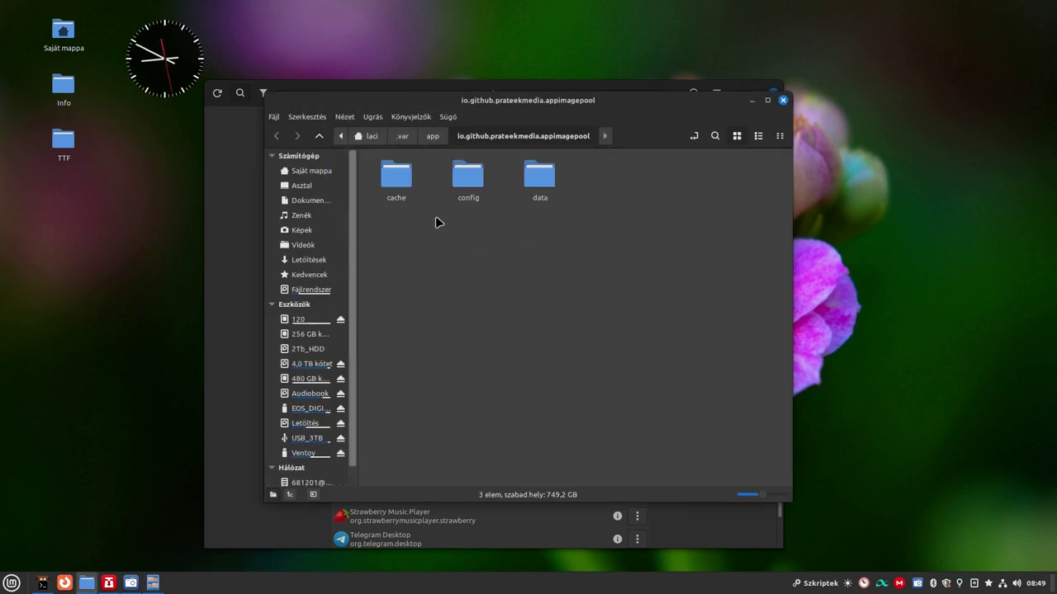
left_click(785, 100)
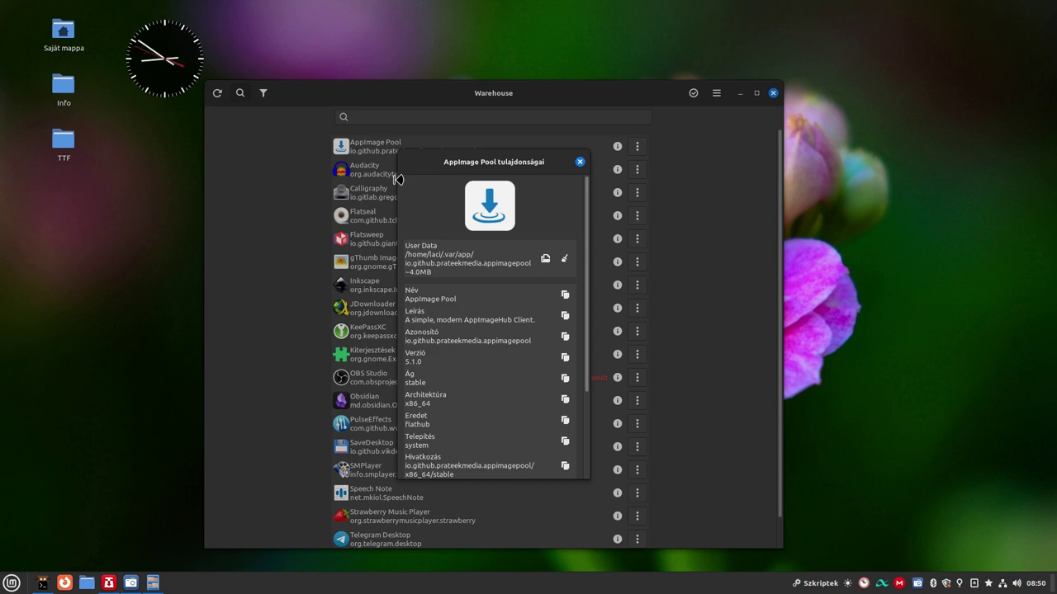
left_click(563, 262)
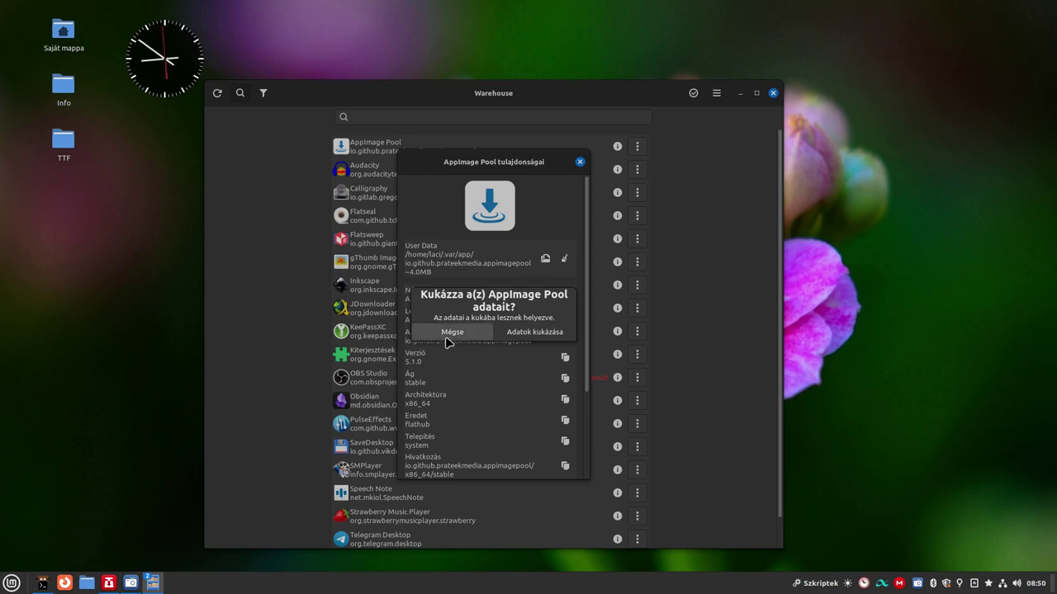
left_click(552, 333)
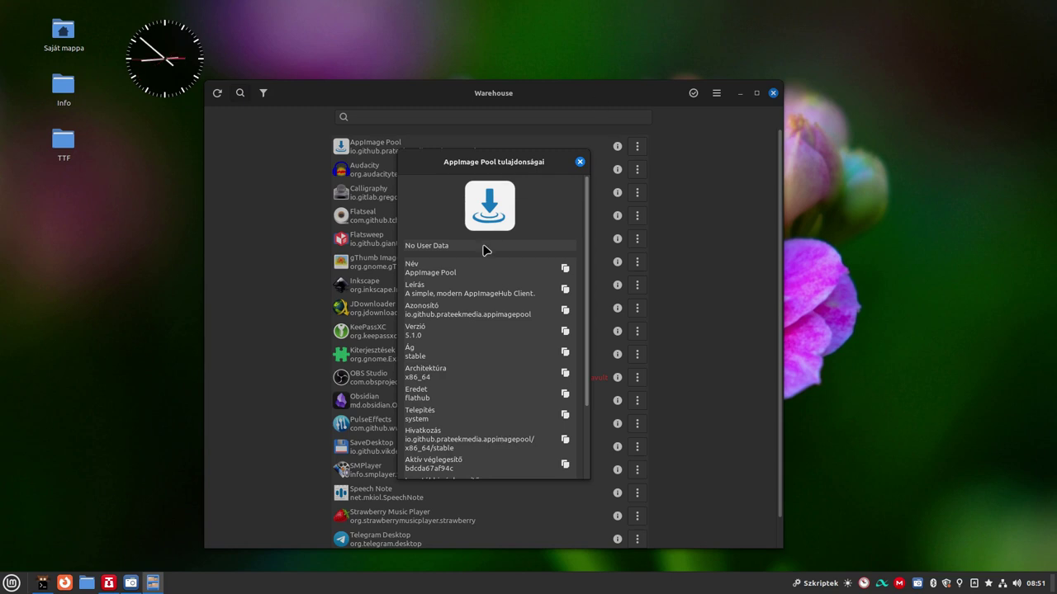
- Inspect the properties of AppImage Pool's runtime, org.freedesktop.Platform/x86_64/22.08, and close them
scroll(486, 297, "down", 3)
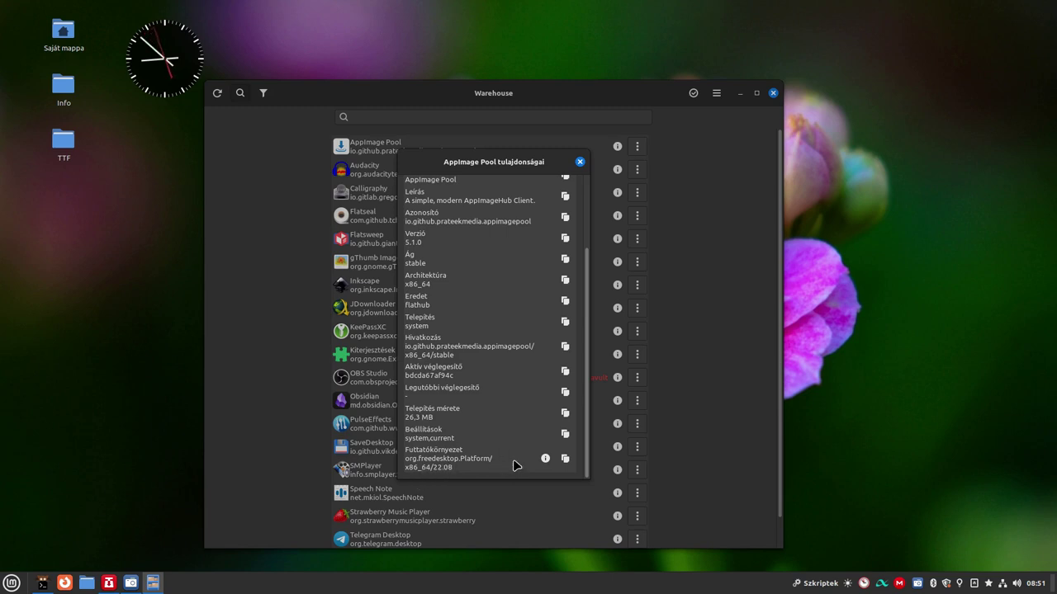
left_click(545, 459)
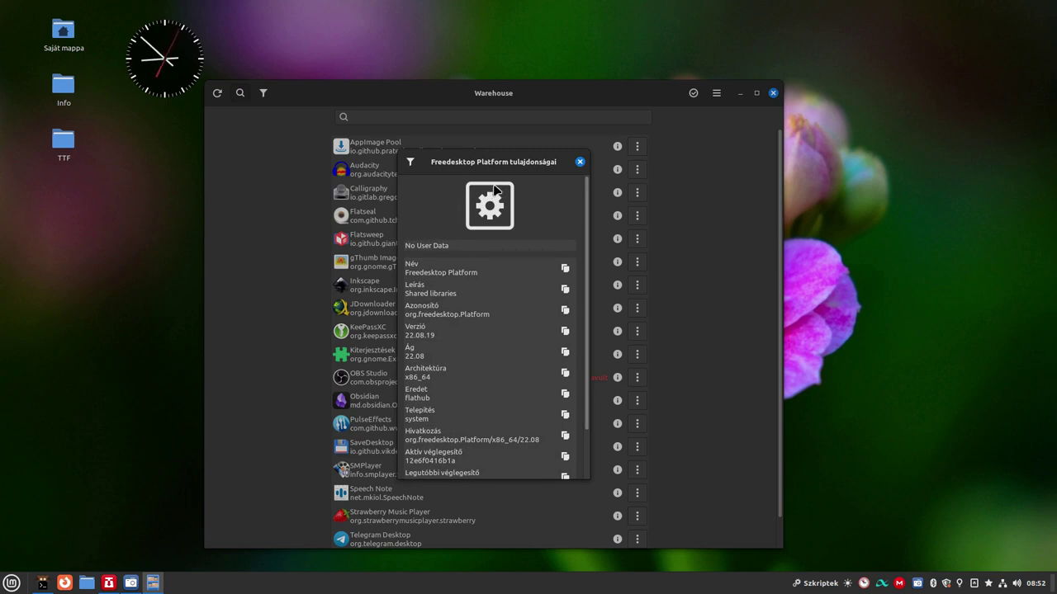
left_click(579, 162)
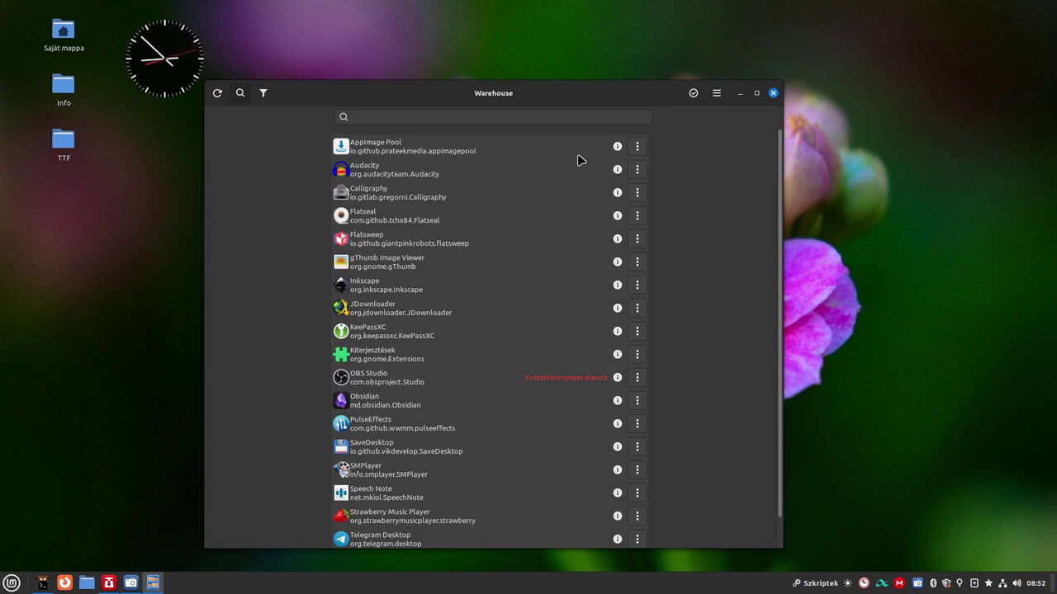
- Examine which details of Audacity can be copied, without copying any
left_click(637, 172)
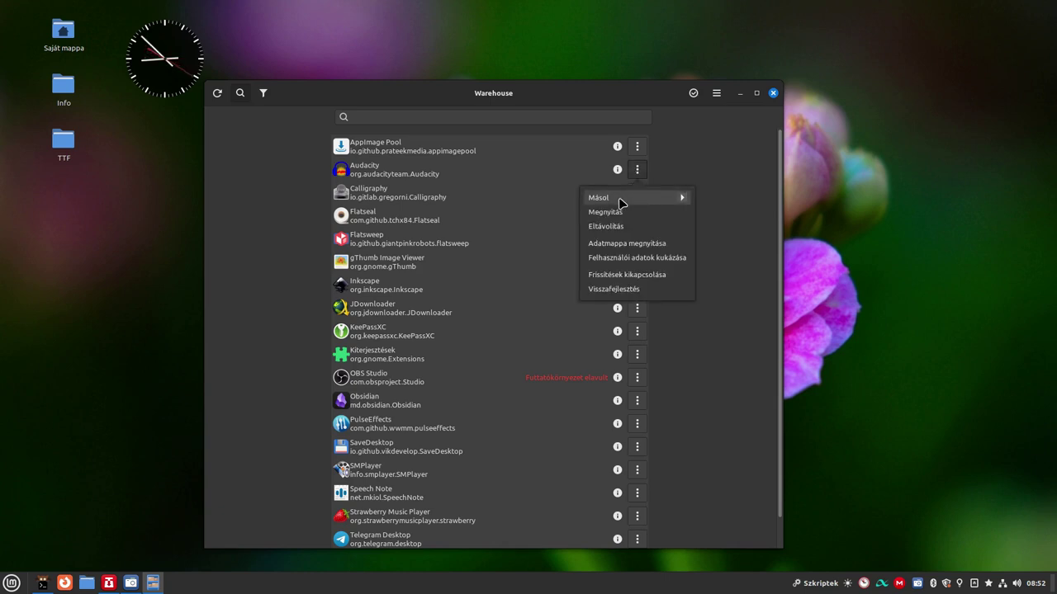
left_click(621, 203)
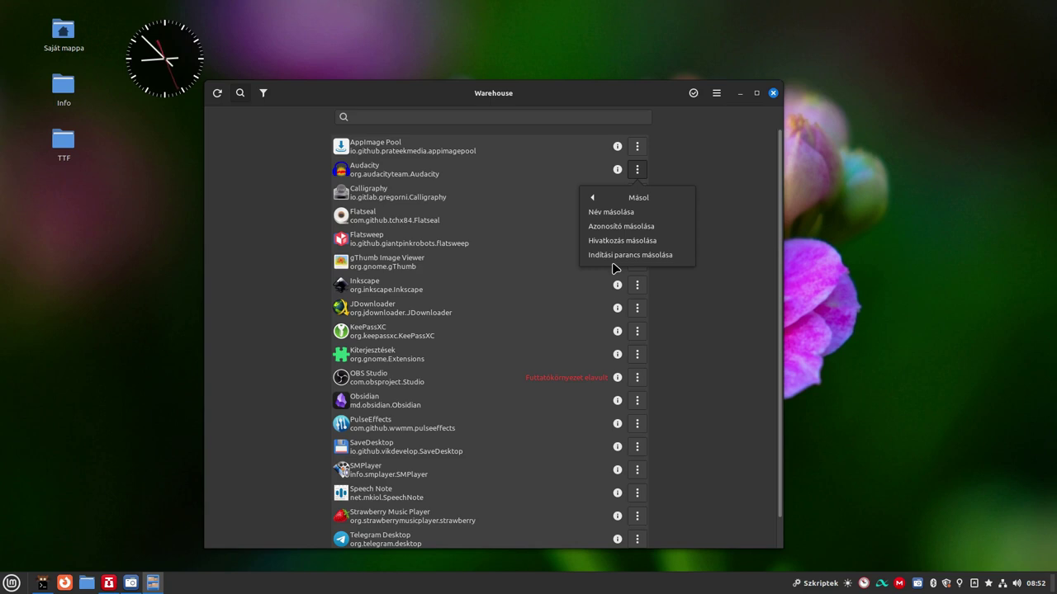
left_click(703, 155)
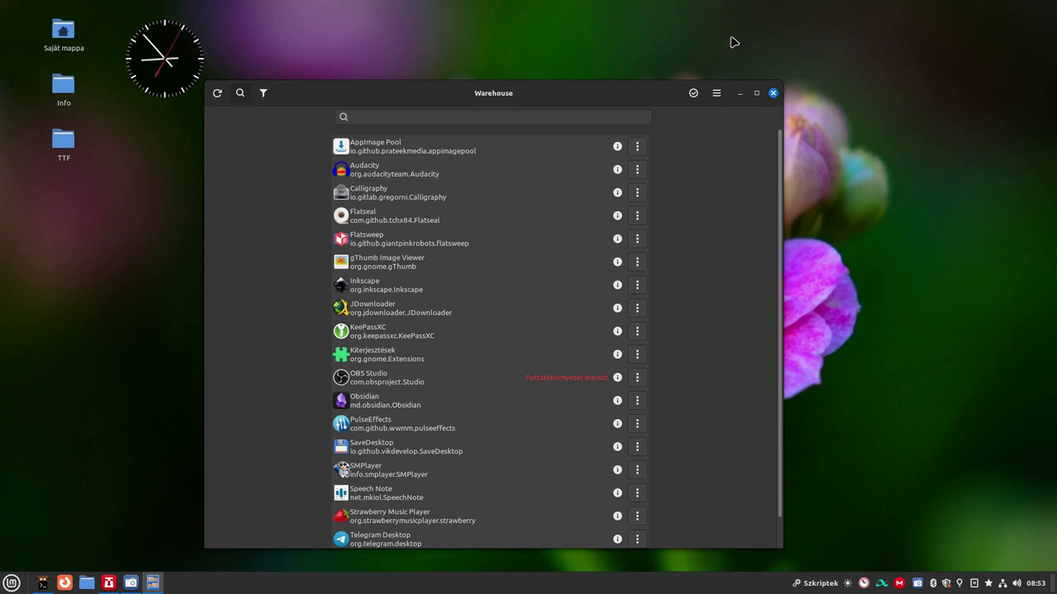
- View Audacity's data folder in the file manager and close it again
left_click(637, 170)
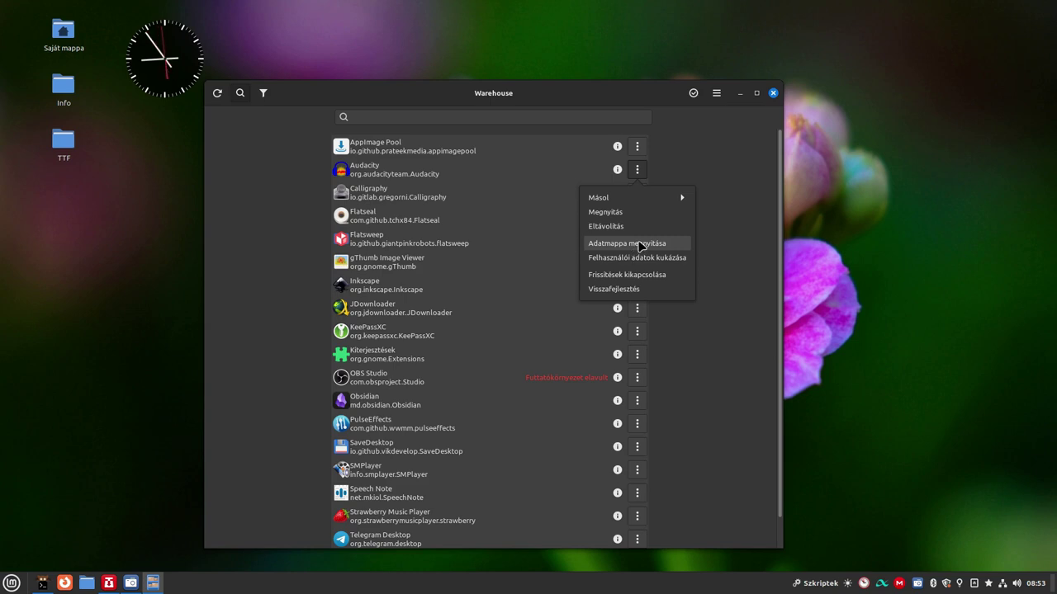
left_click(637, 243)
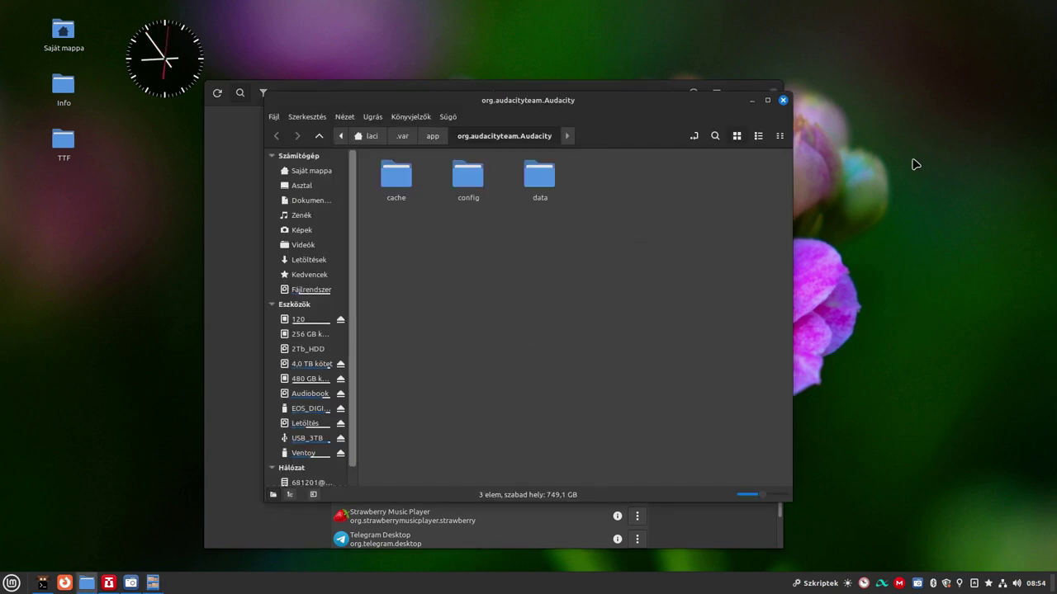
left_click(783, 100)
- Examine the confirmation for disabling Audacity's updates and dismiss it without disabling them
left_click(637, 169)
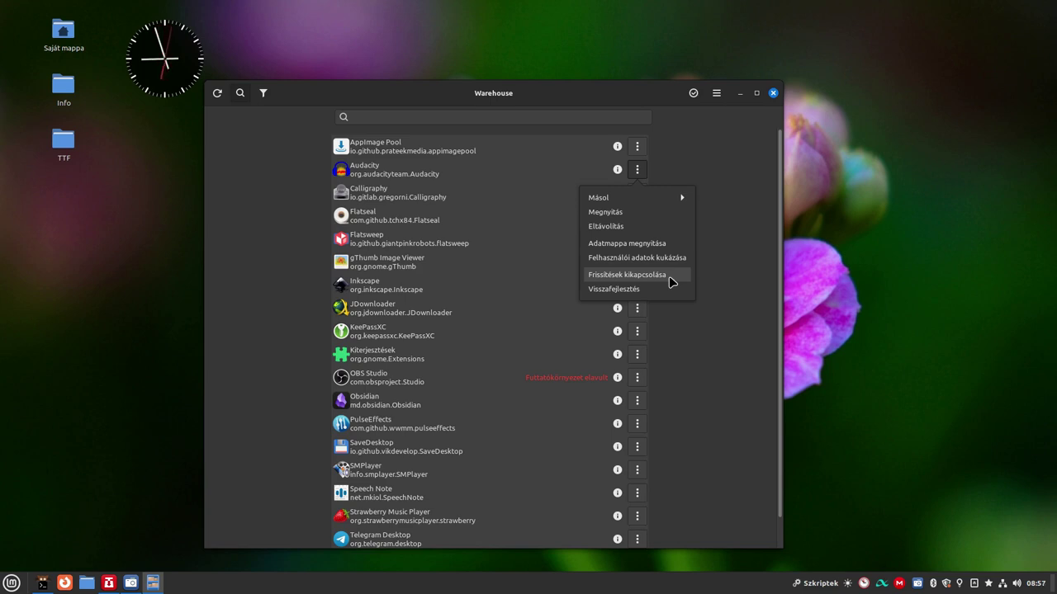
left_click(610, 276)
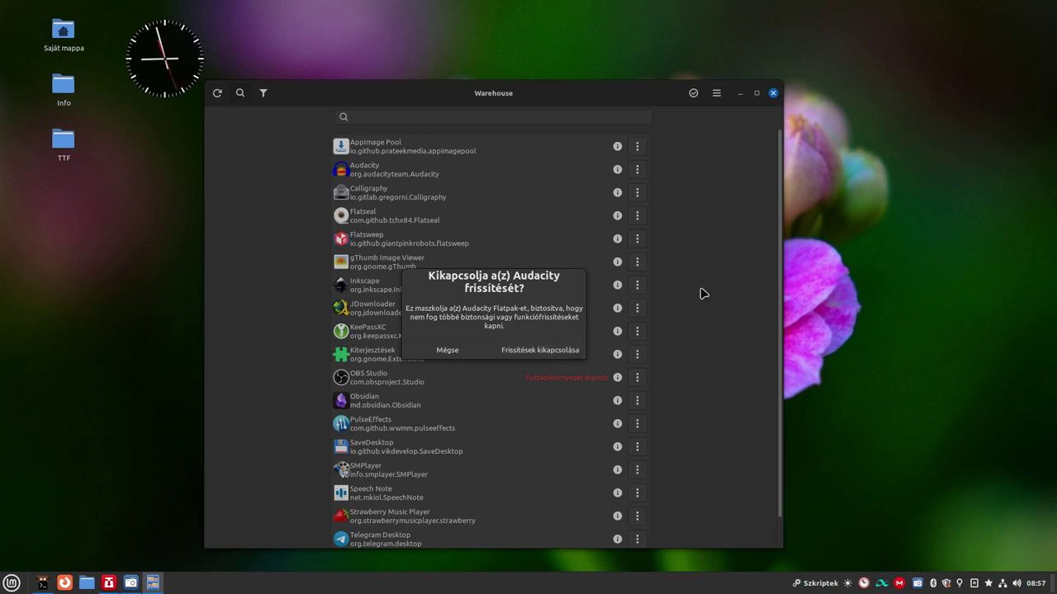
left_click(447, 350)
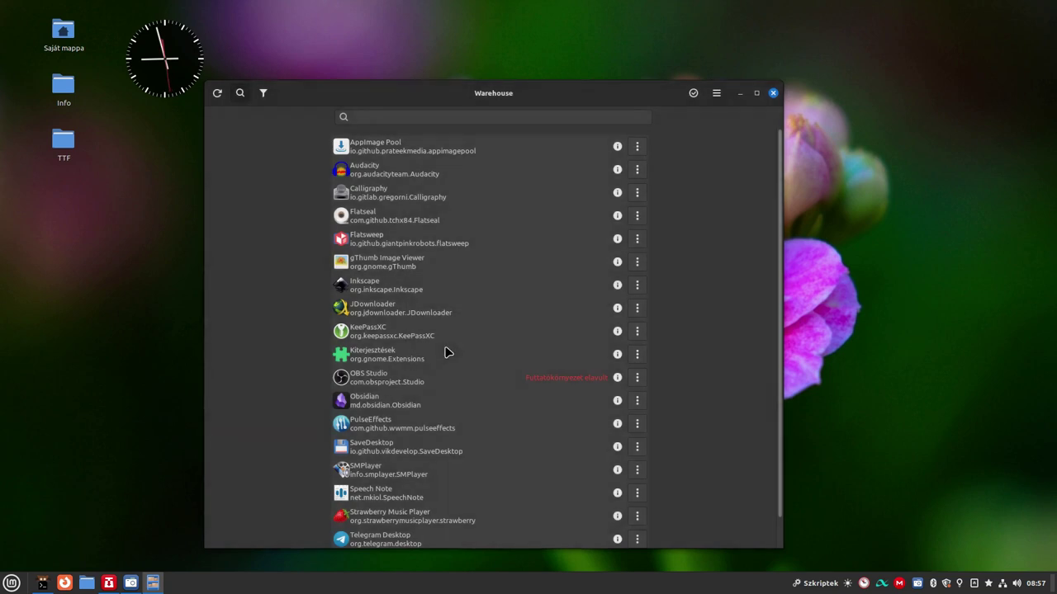
- Examine the downgrade (Visszafejlesztés) options for Audacity and Flatseal without downgrading either app
left_click(636, 173)
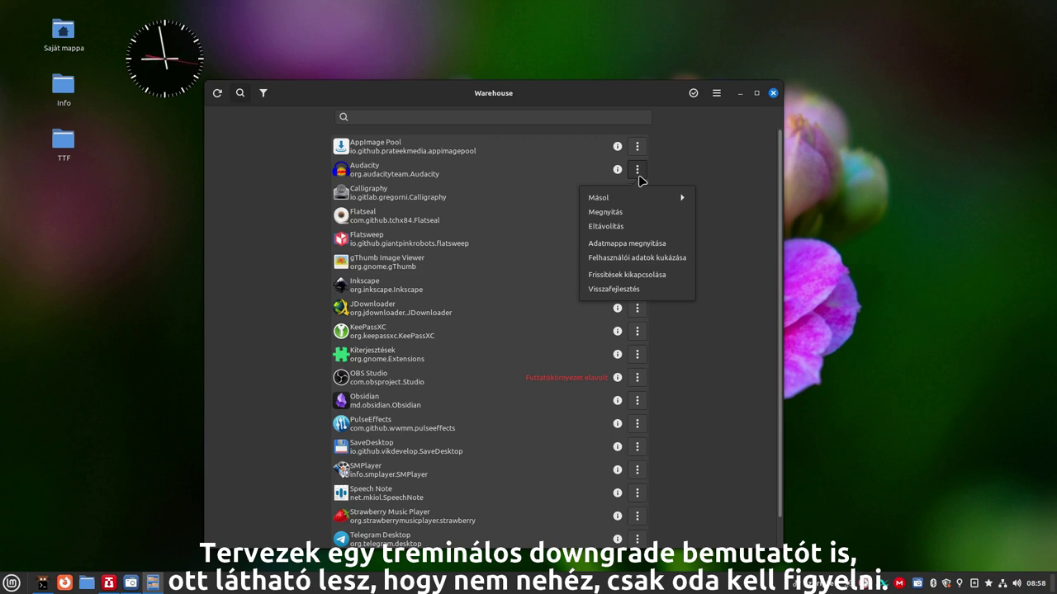
left_click(600, 289)
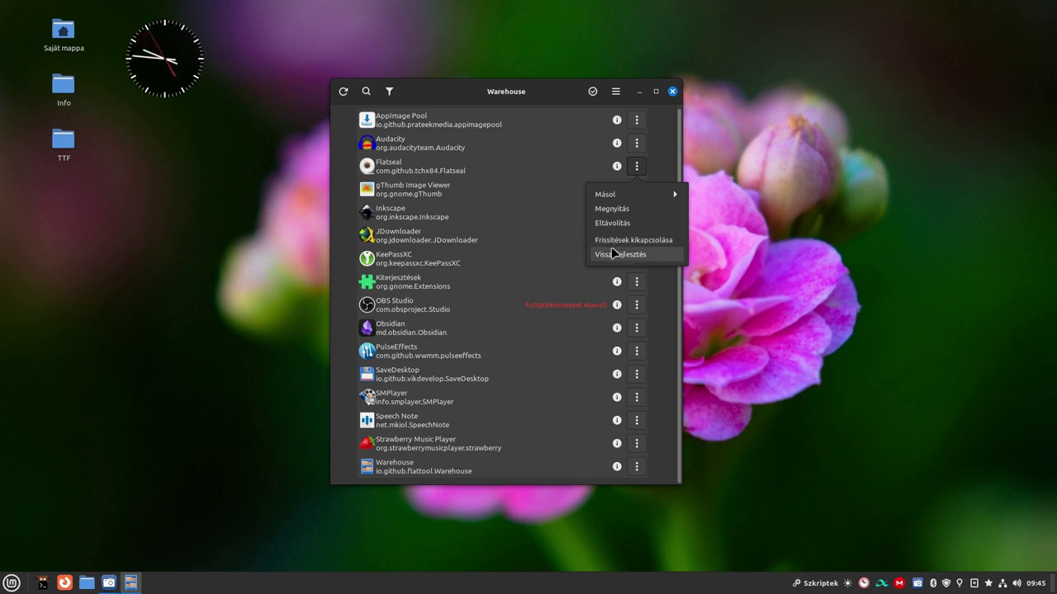
left_click(612, 251)
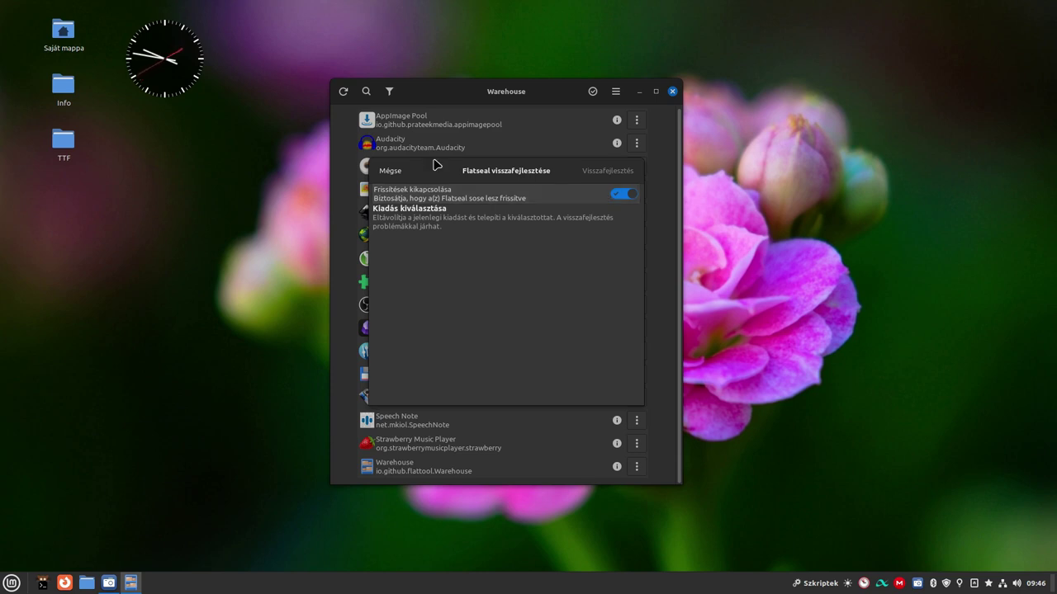
left_click(395, 171)
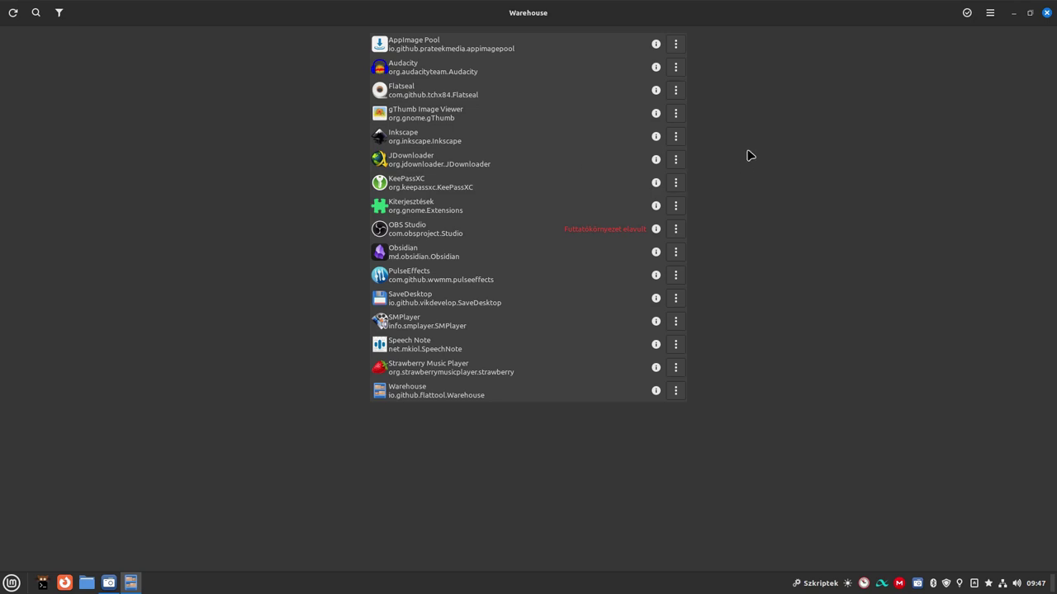
- Select AppImage Pool in multi-selection mode and review the uninstall options without removing it
left_click(971, 14)
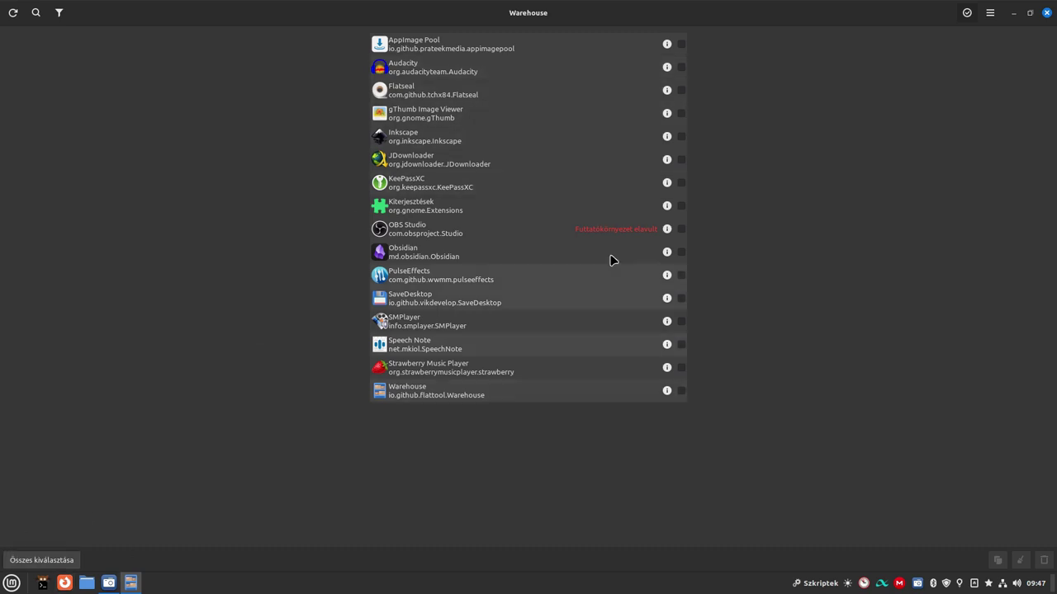
left_click(681, 44)
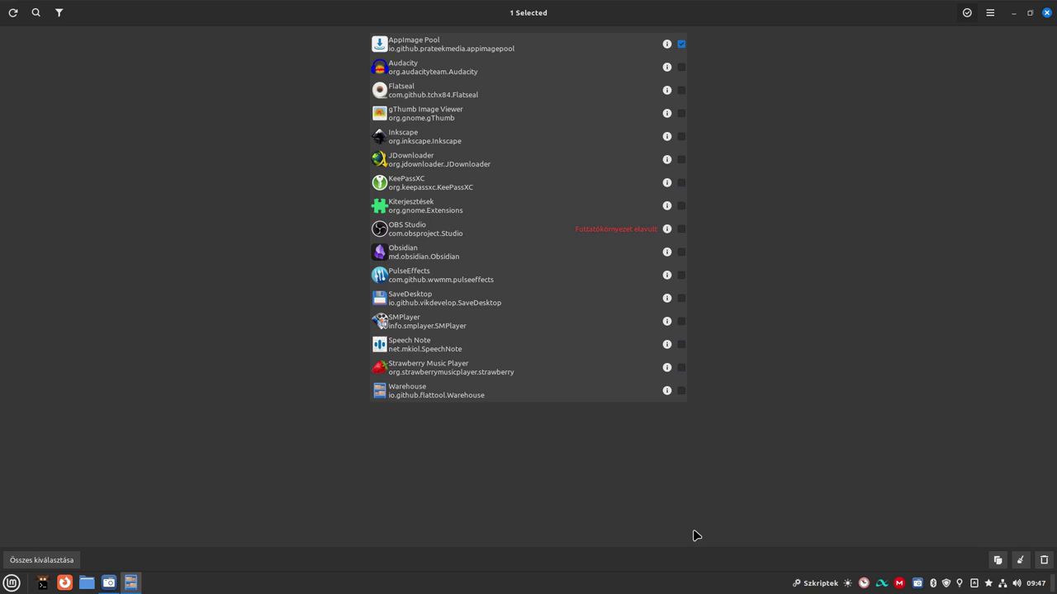
left_click(1044, 560)
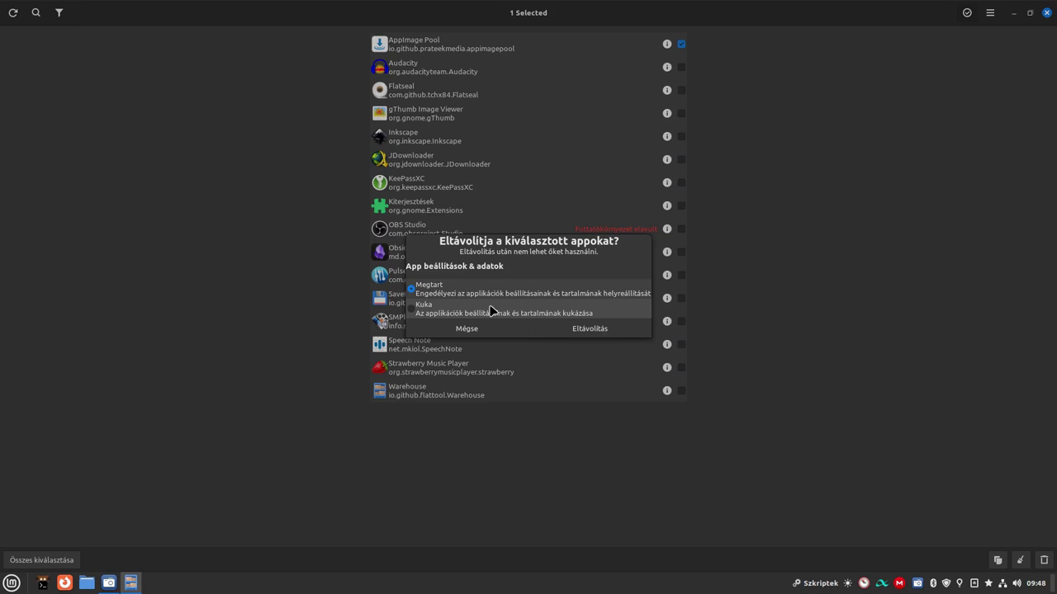
left_click(449, 329)
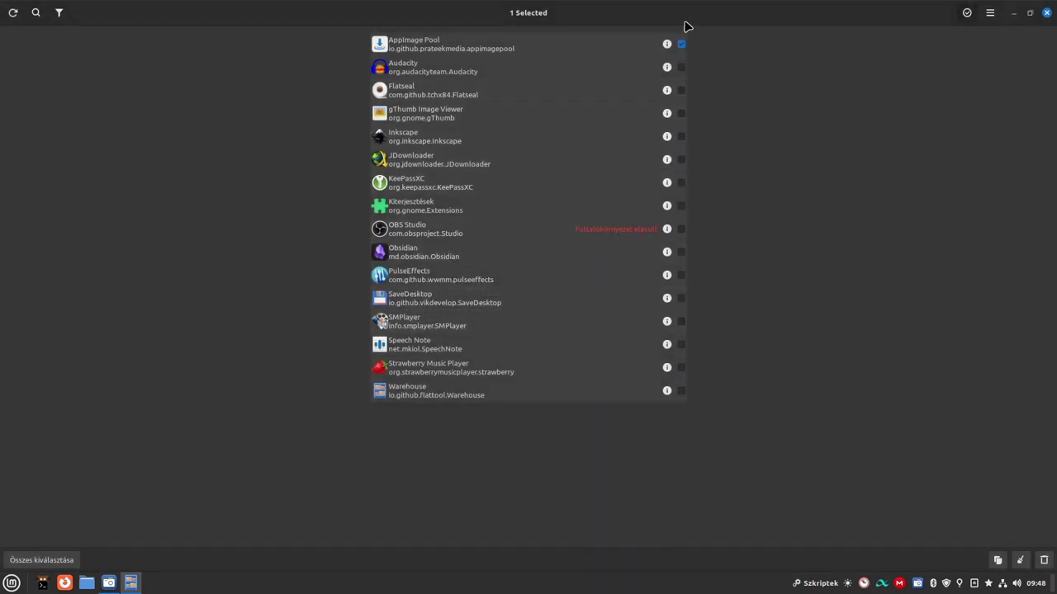
- Deselect AppImage Pool, then move the leftover data of org.clementine_player.Clementine to the trash
left_click(678, 47)
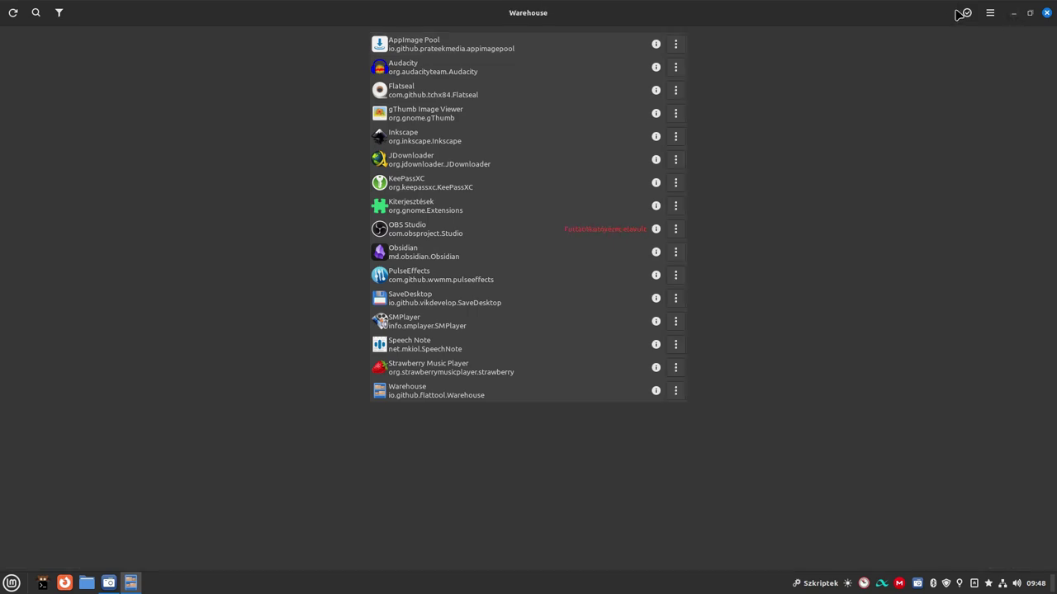
left_click(990, 15)
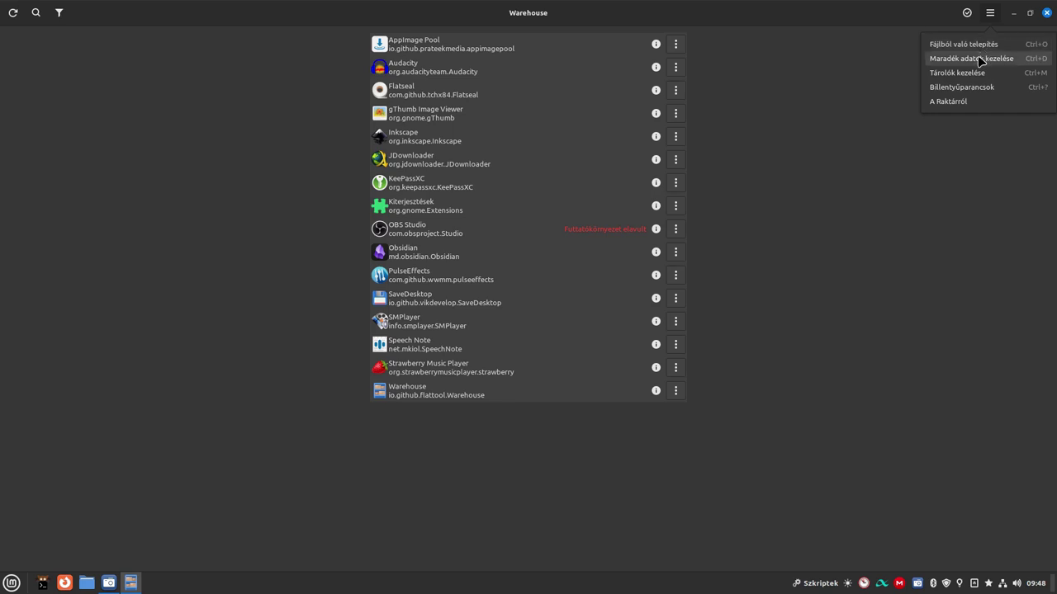
left_click(980, 60)
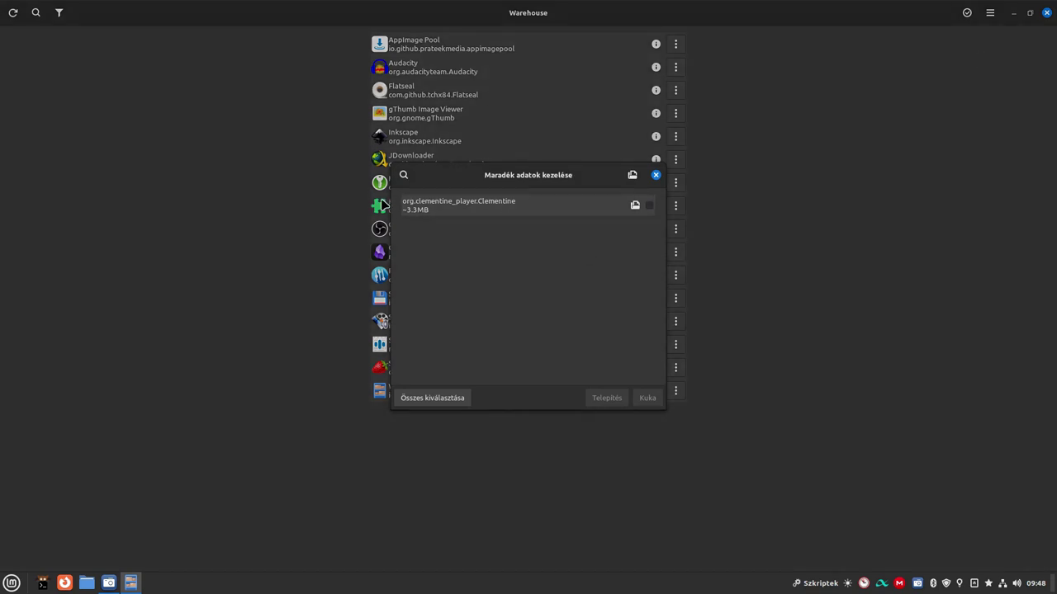
left_click(649, 205)
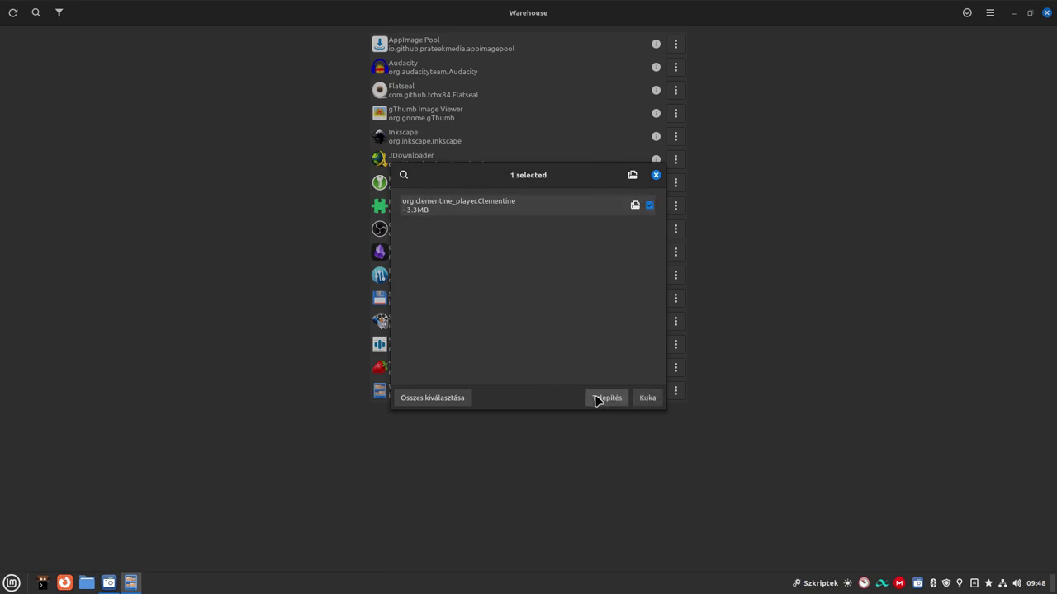
left_click(658, 404)
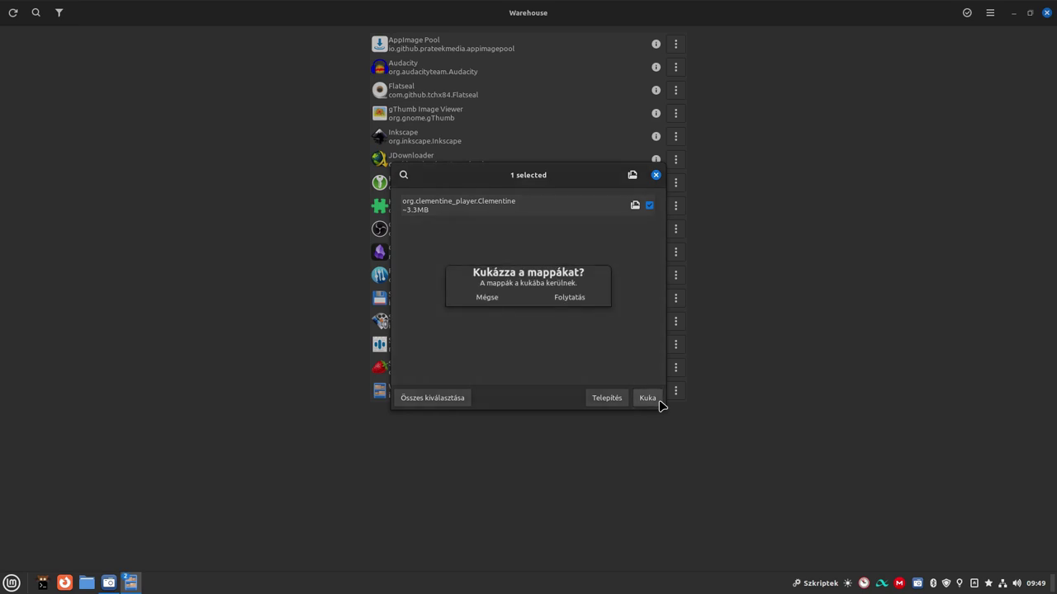
left_click(559, 299)
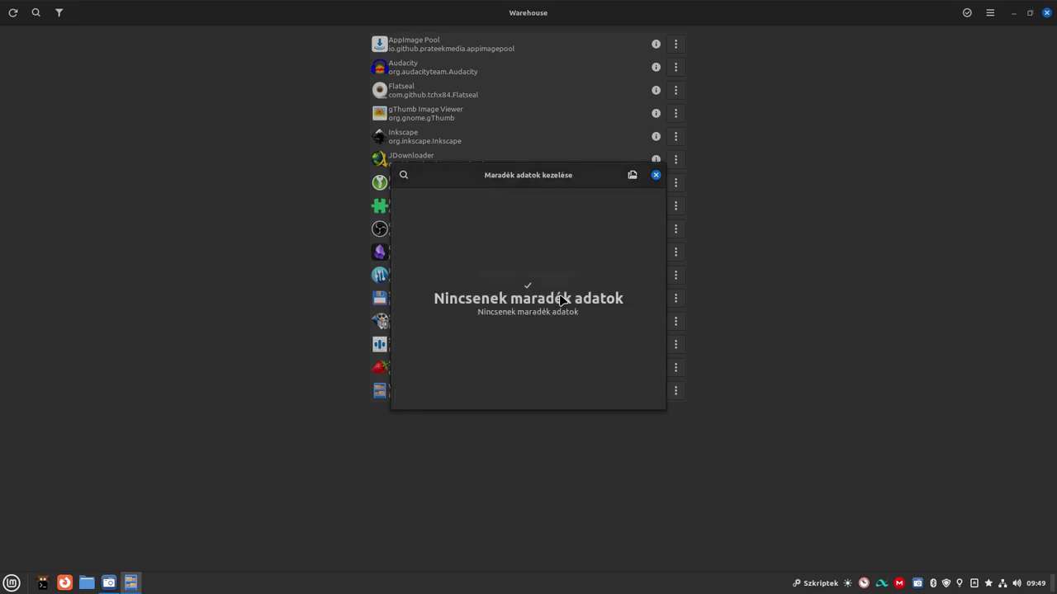
left_click(655, 176)
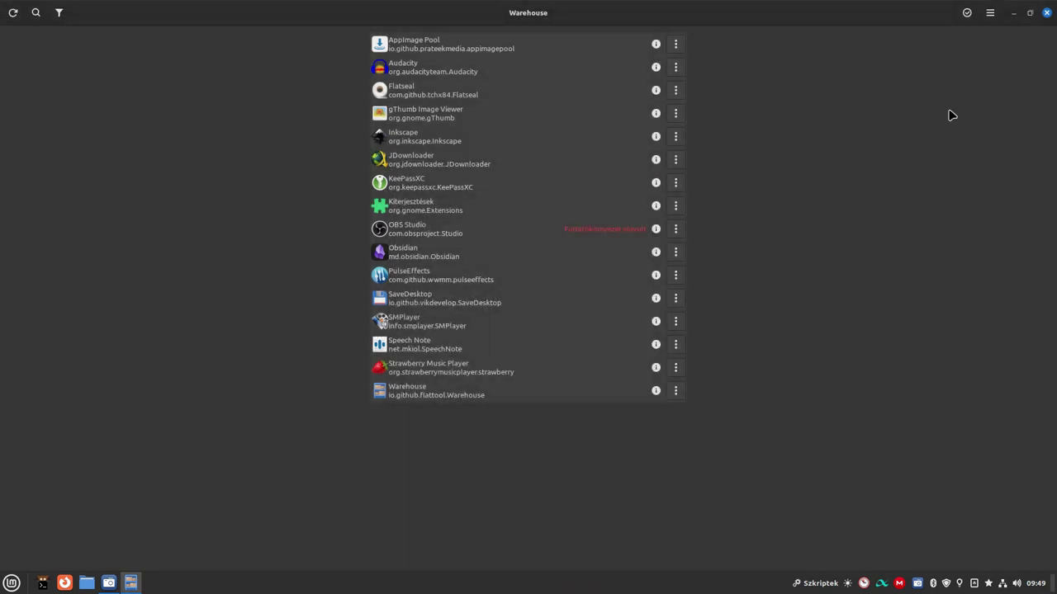
- Examine the configured Flatpak repositories and the custom repository form (Egyedi tároló hozzáadása) without adding one
left_click(991, 15)
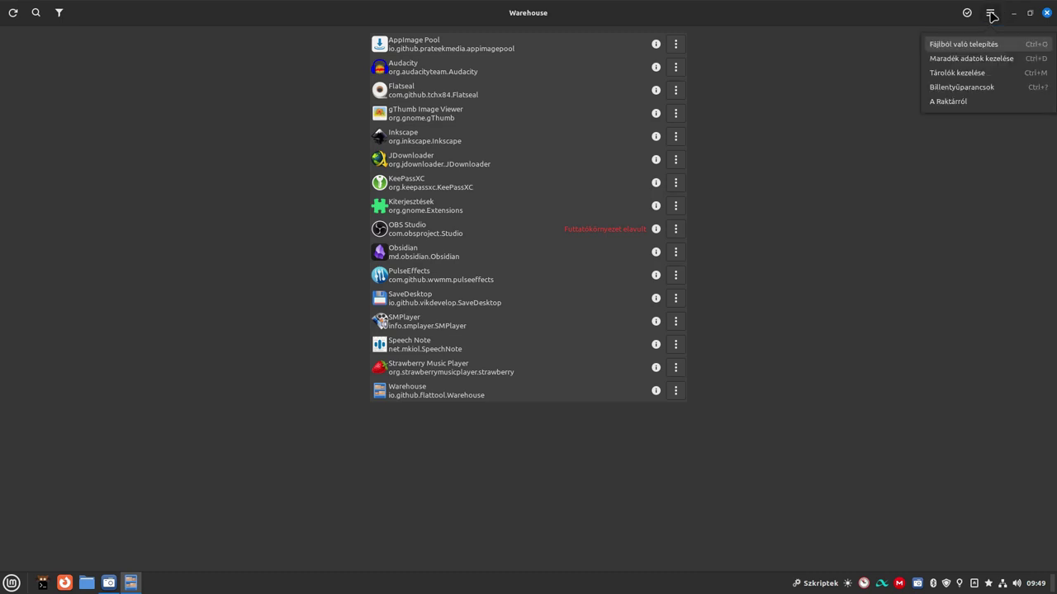
left_click(954, 75)
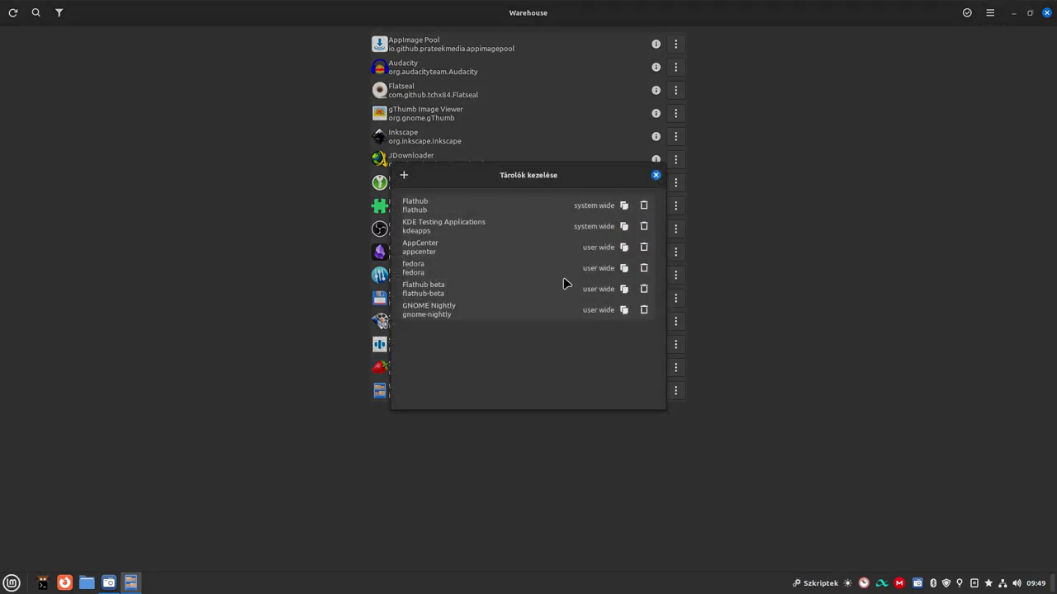
left_click(405, 176)
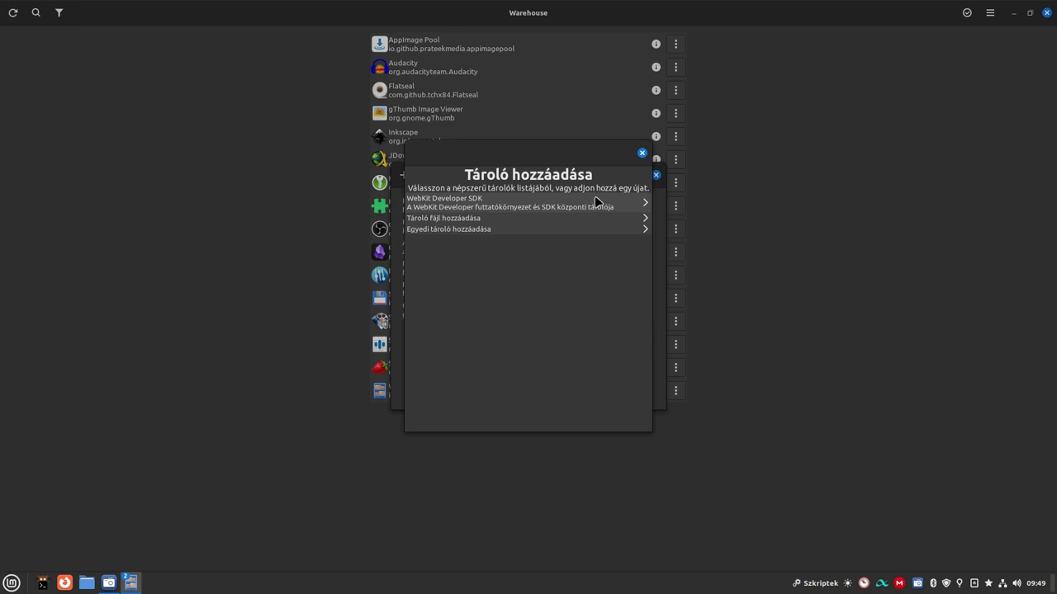
left_click(537, 230)
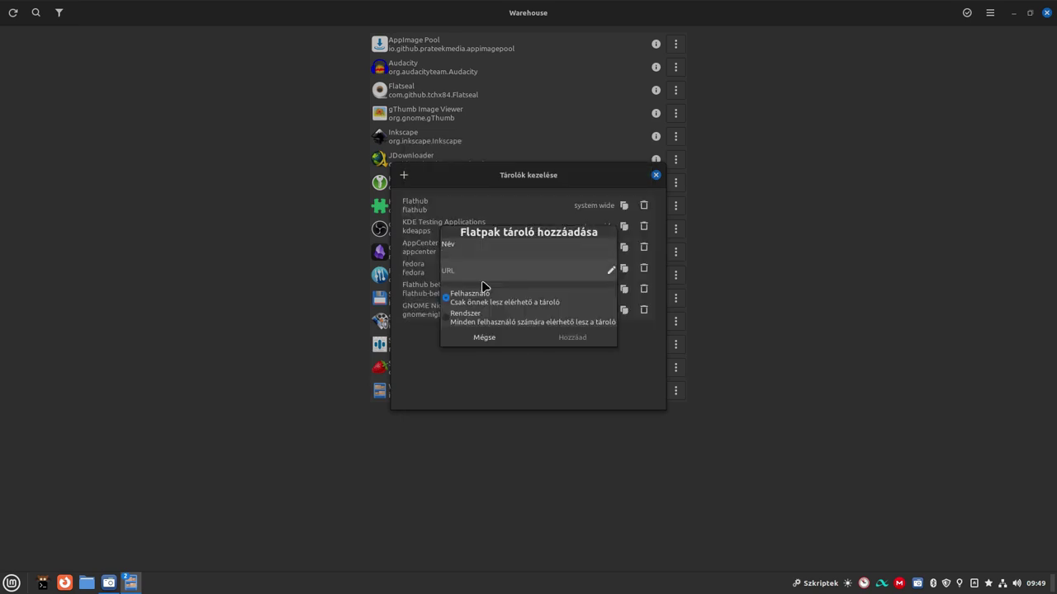
left_click(500, 344)
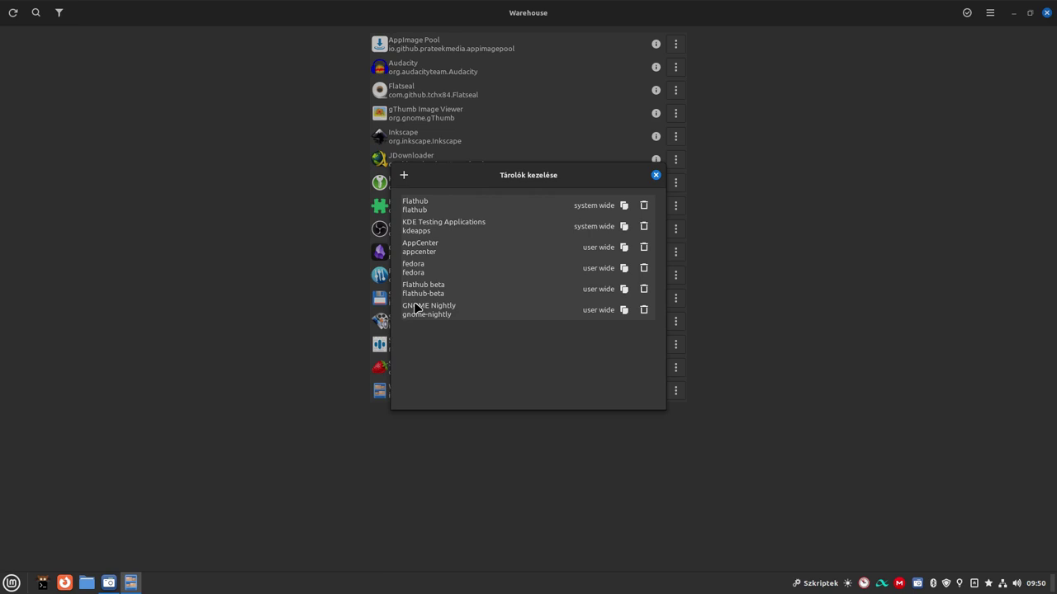
- Review the settings for adding the WebKit Developer SDK repository and cancel without adding it
left_click(404, 175)
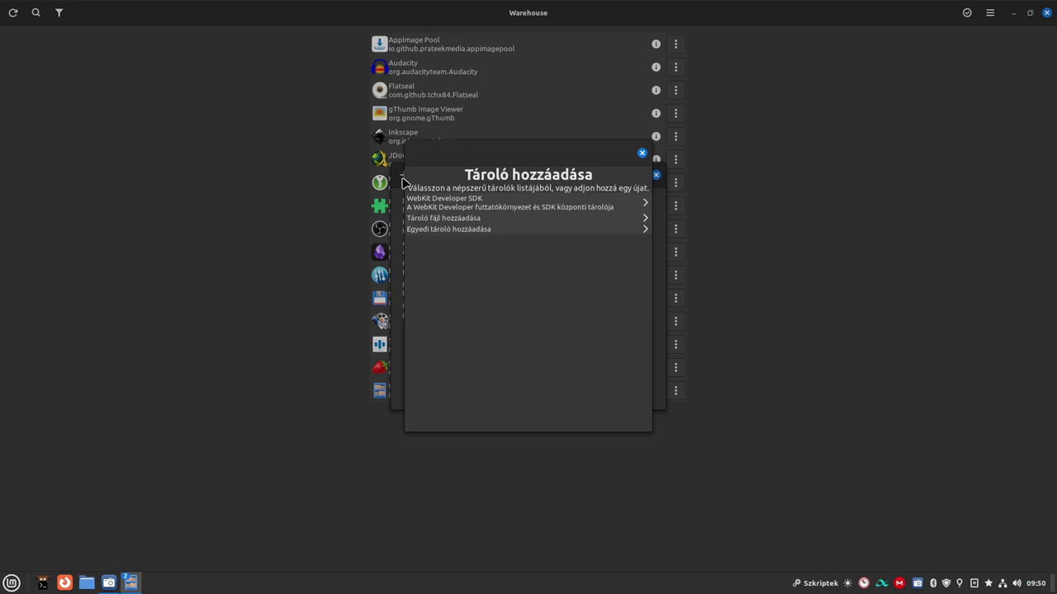
left_click(618, 205)
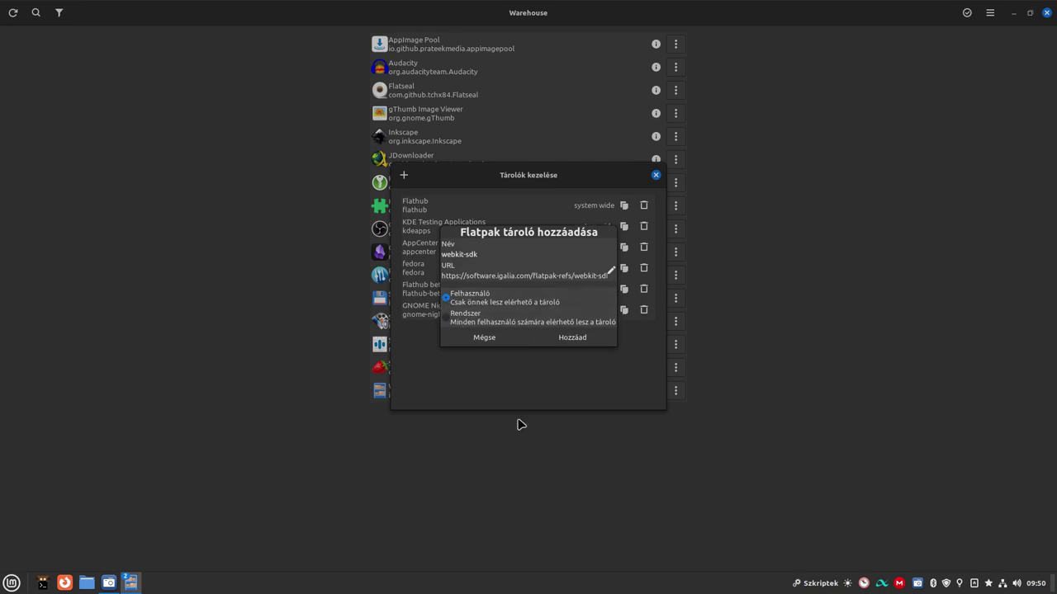
left_click(468, 340)
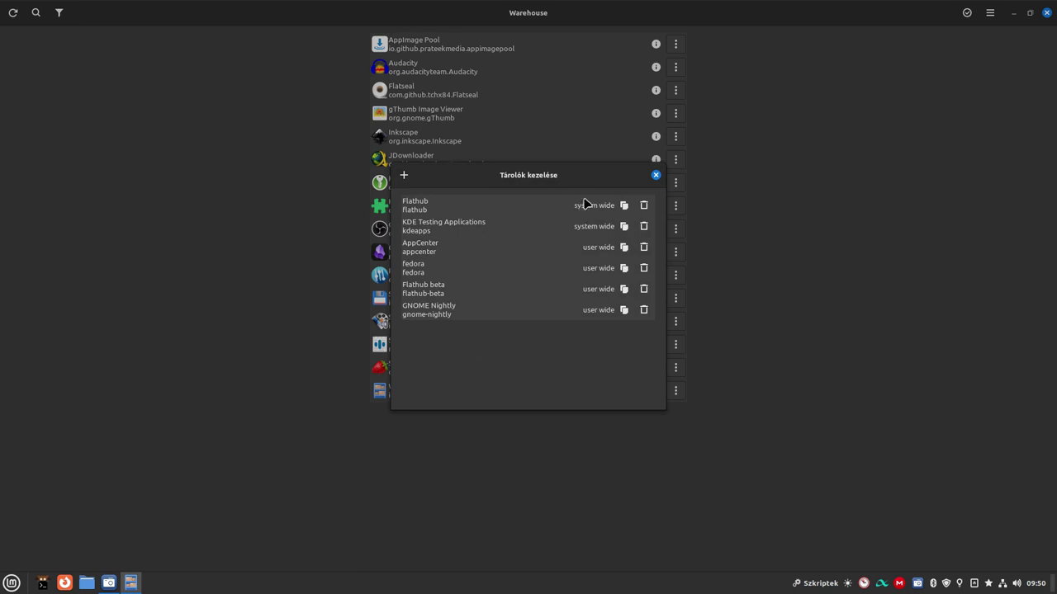
- Copy the system-wide Flathub repository's entry to the clipboard and close the repository manager
left_click(624, 207)
key("Escape")
- View the application's version and credits information (A Raktárról)
left_click(989, 12)
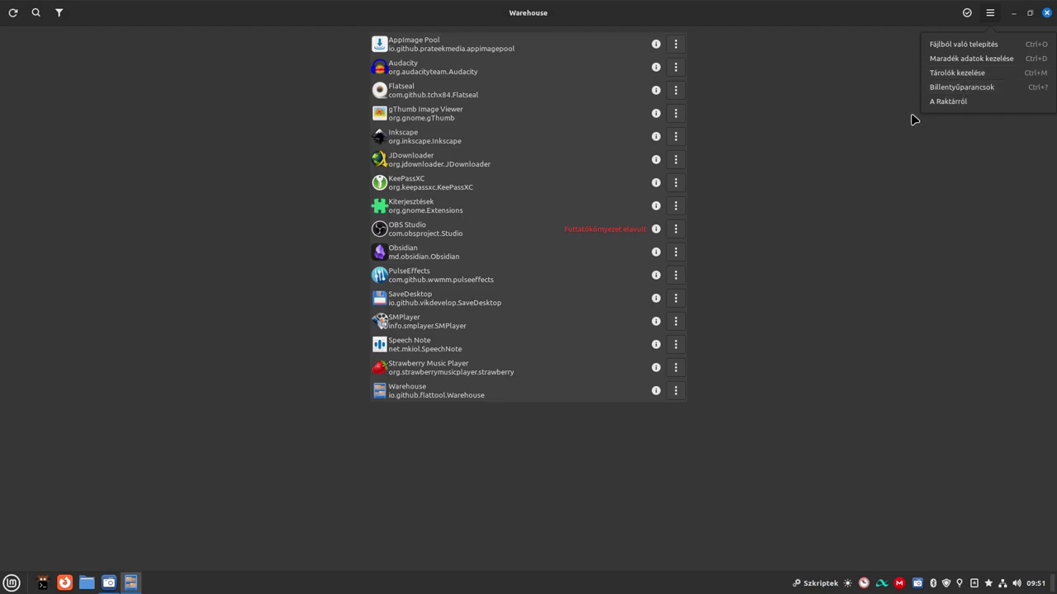
left_click(983, 104)
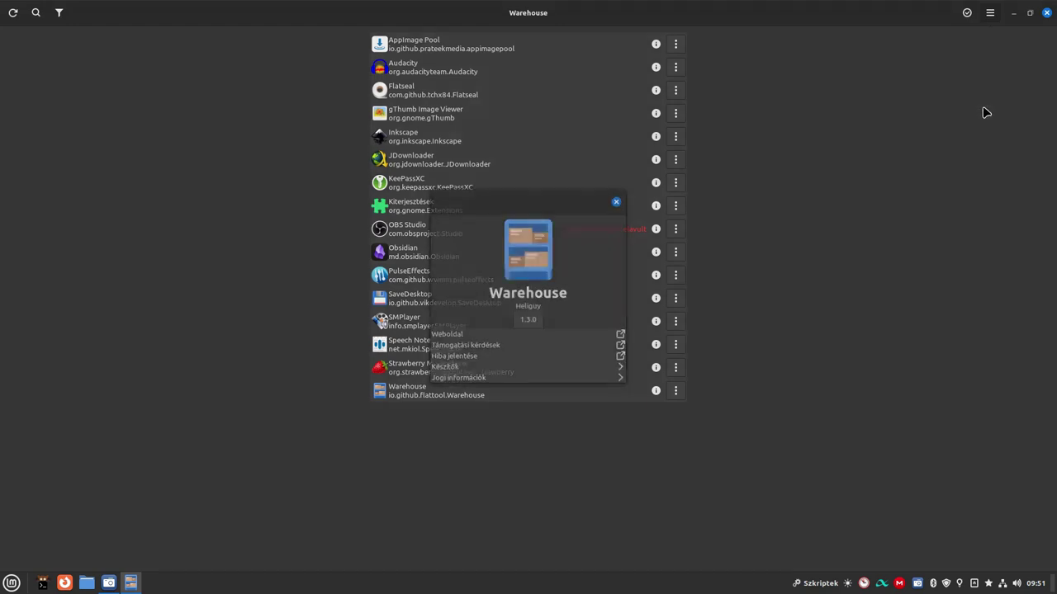